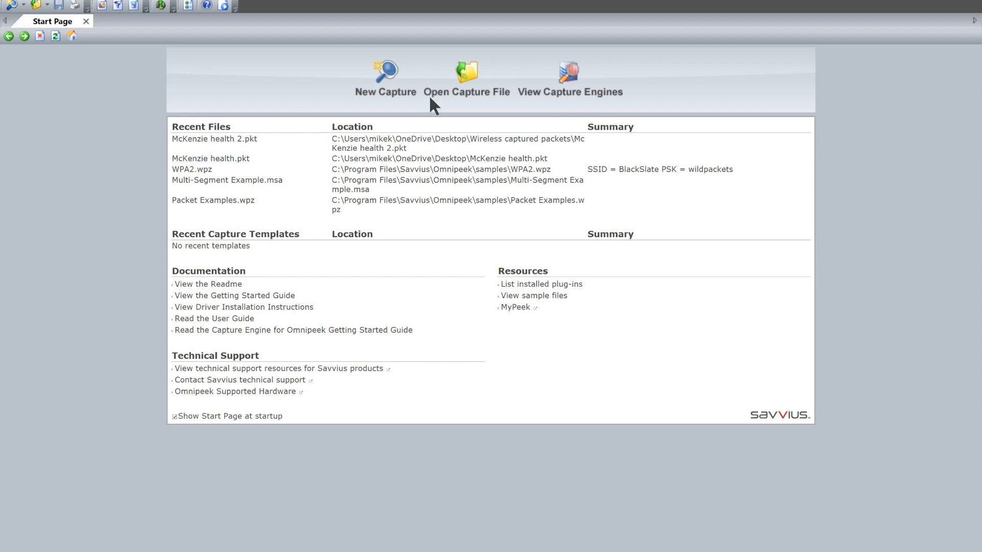
# Create a new capture on the Wi-Fi 3 adapter with its 802.11 channel selection set to Scan.
pyautogui.click(383, 76)
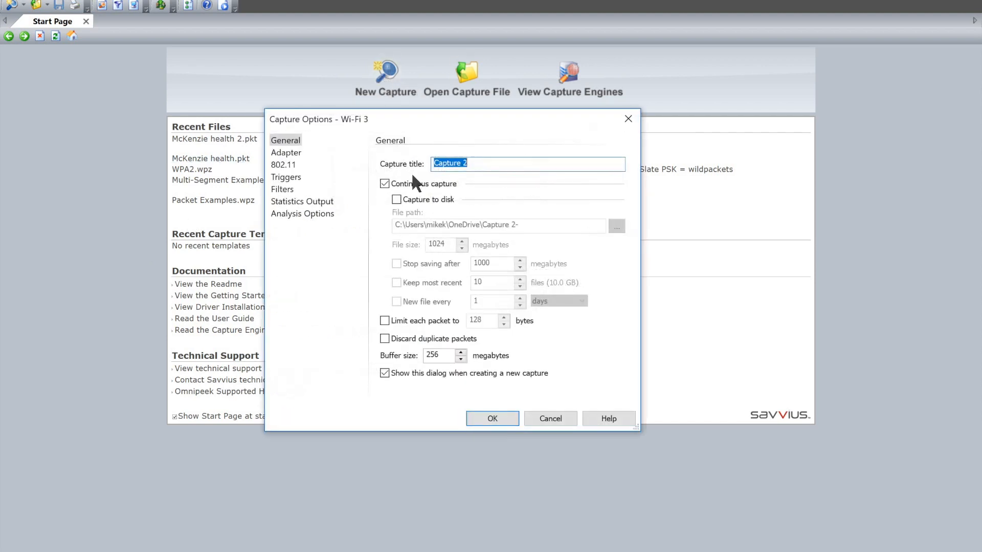
pyautogui.click(291, 153)
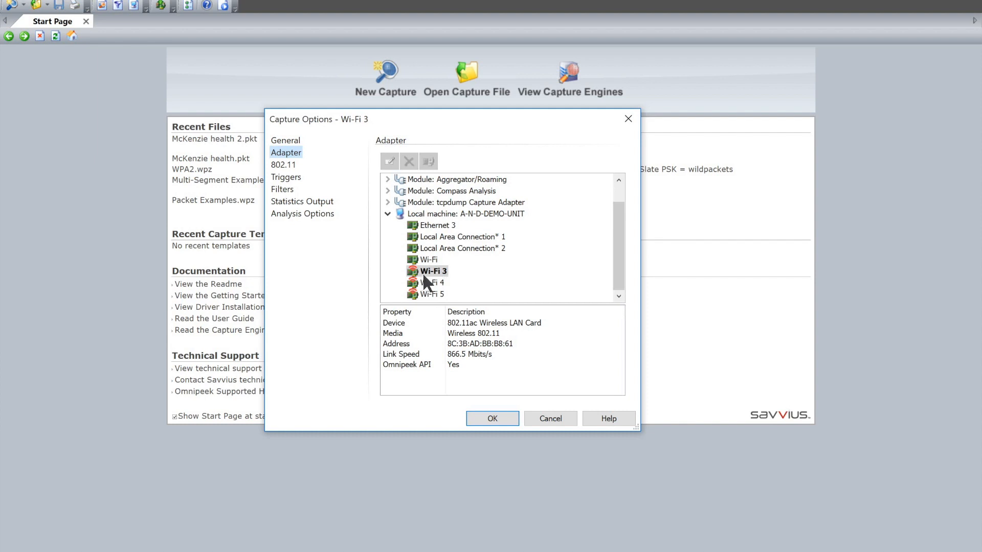
pyautogui.click(289, 166)
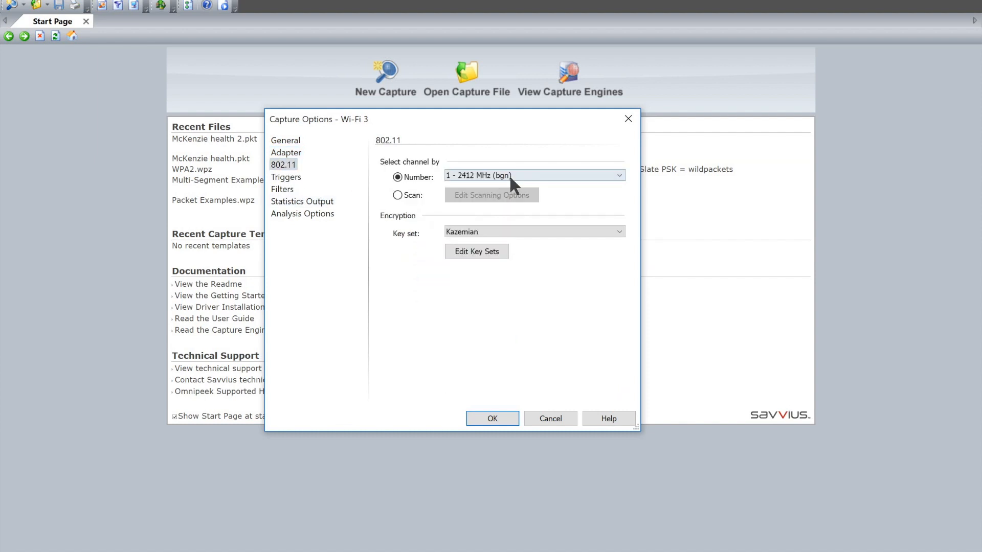
pyautogui.click(579, 175)
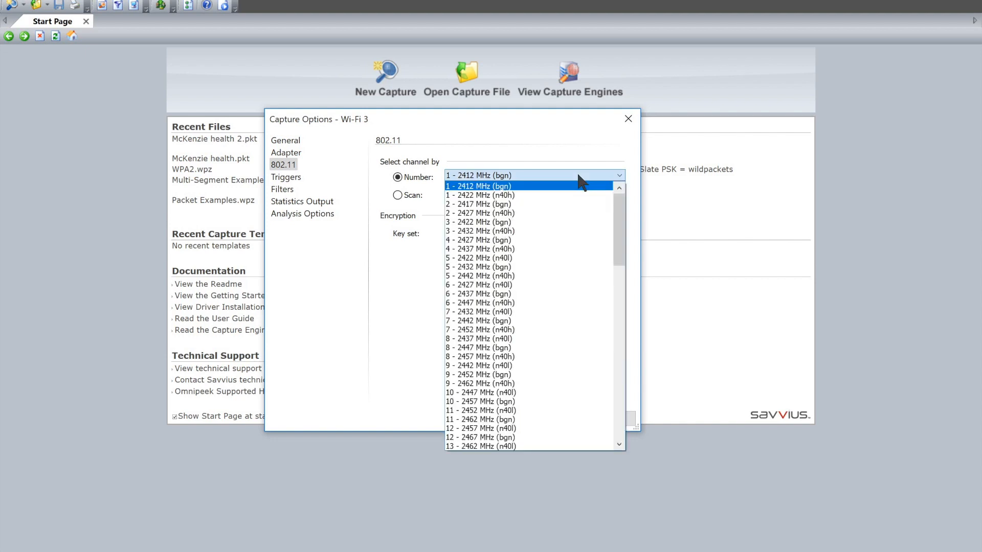
pyautogui.click(578, 175)
pyautogui.click(397, 195)
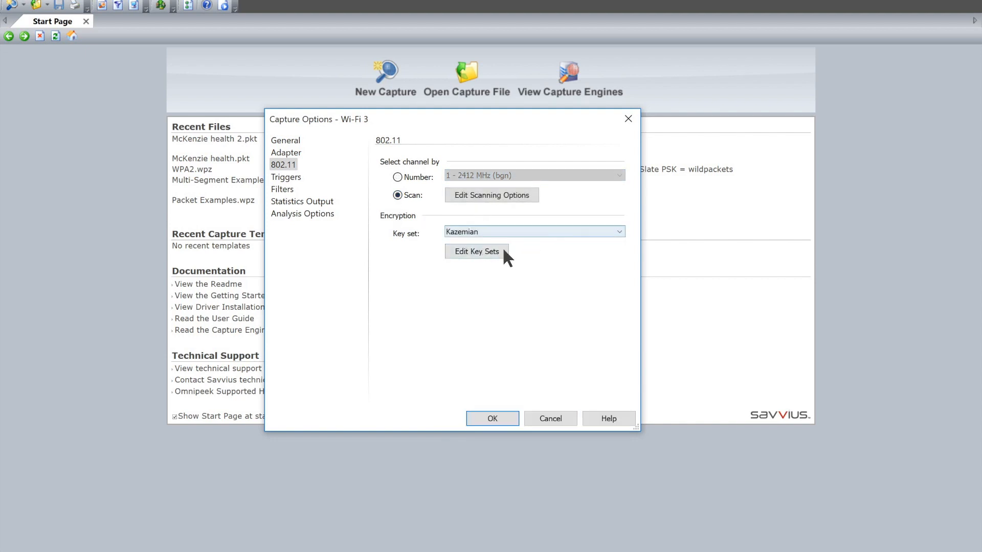
pyautogui.click(489, 418)
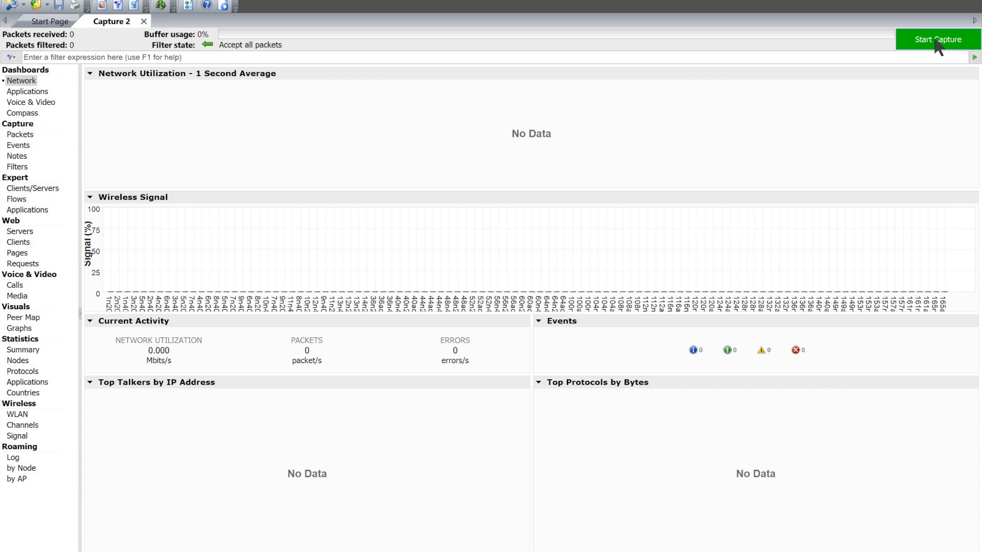
# Run the scanning capture to view the wireless signal per channel, and close it without saving.
pyautogui.click(938, 41)
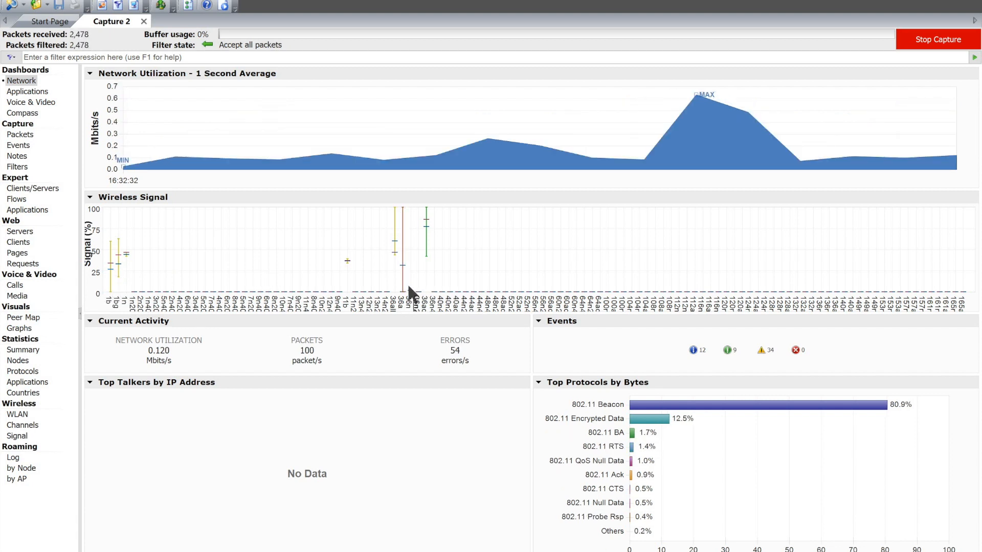
pyautogui.moveTo(408, 283)
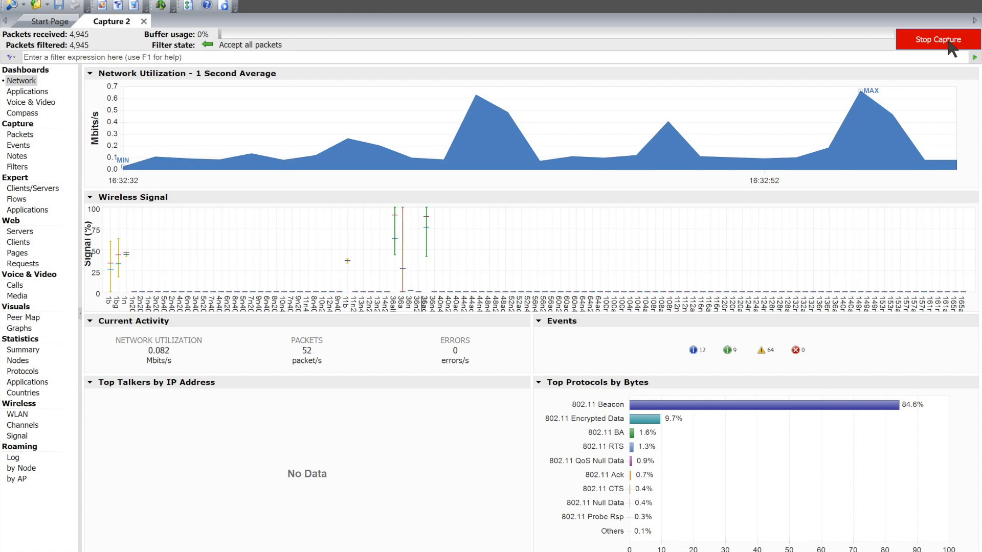
pyautogui.click(949, 43)
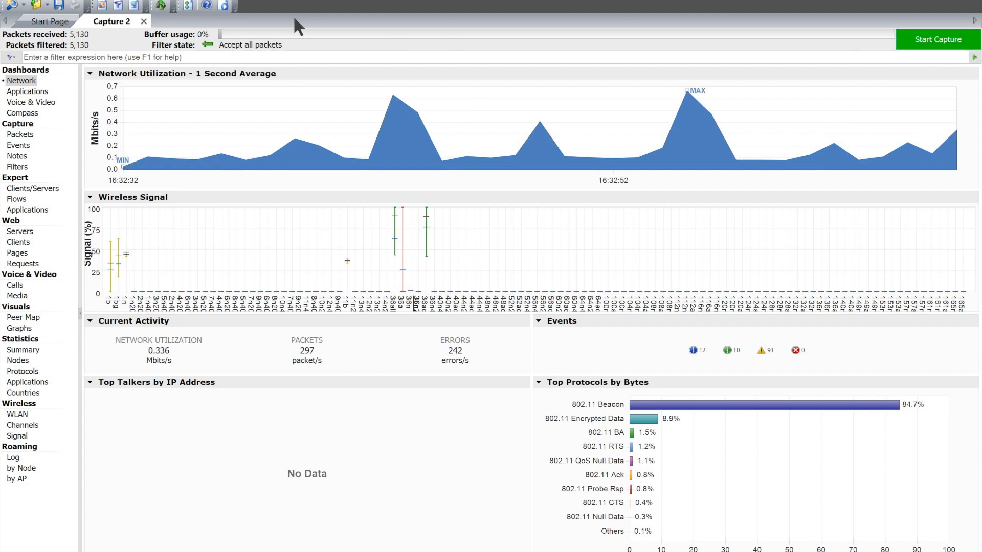
pyautogui.click(144, 21)
pyautogui.click(538, 281)
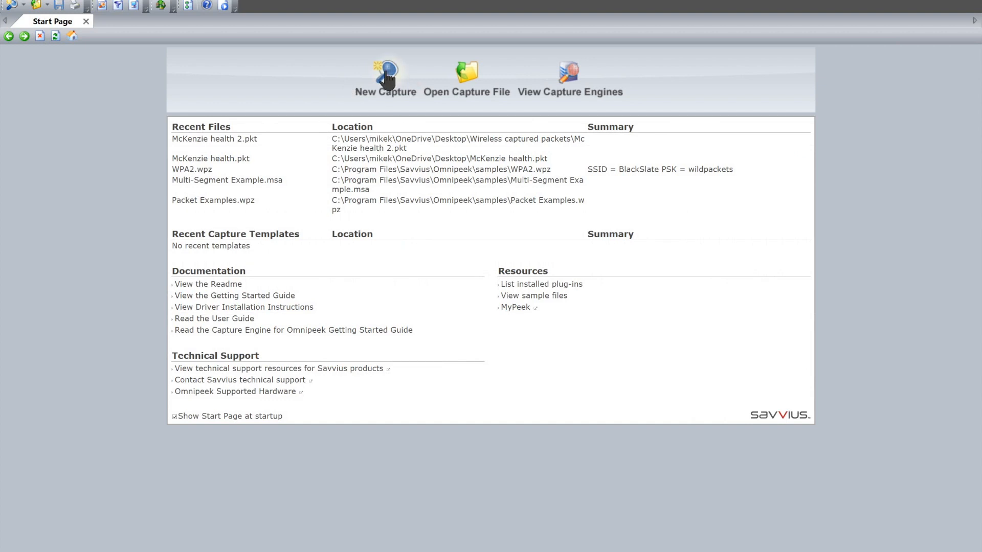
# Begin another capture with a new Aggregator/Roaming adapter and include wireless adapter Wi-Fi 3 in the aggregator.
pyautogui.click(387, 77)
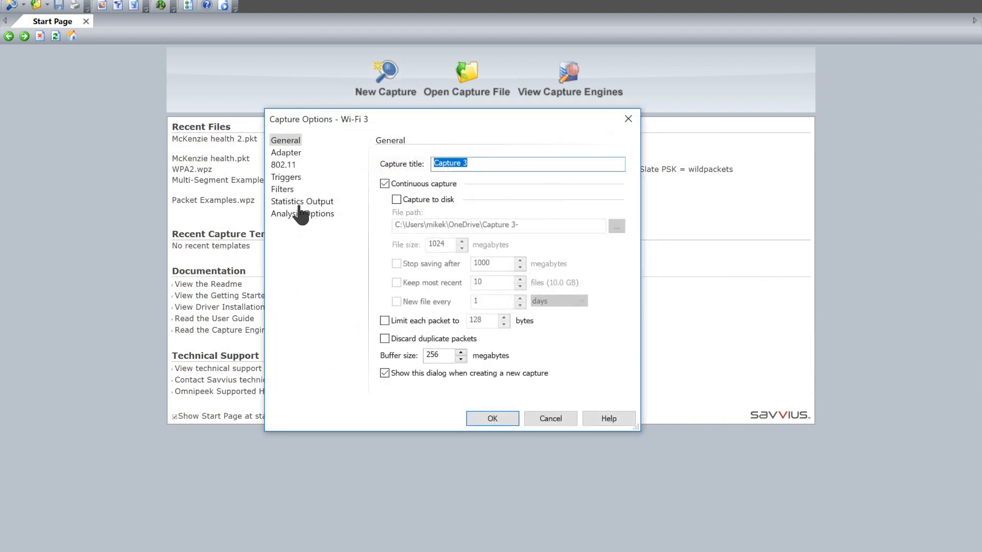
pyautogui.click(287, 152)
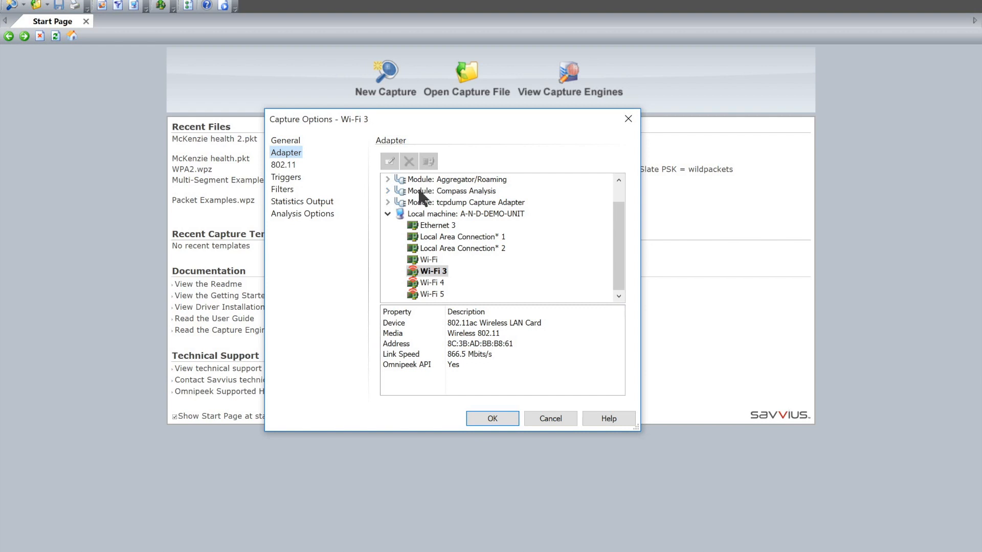
pyautogui.click(387, 179)
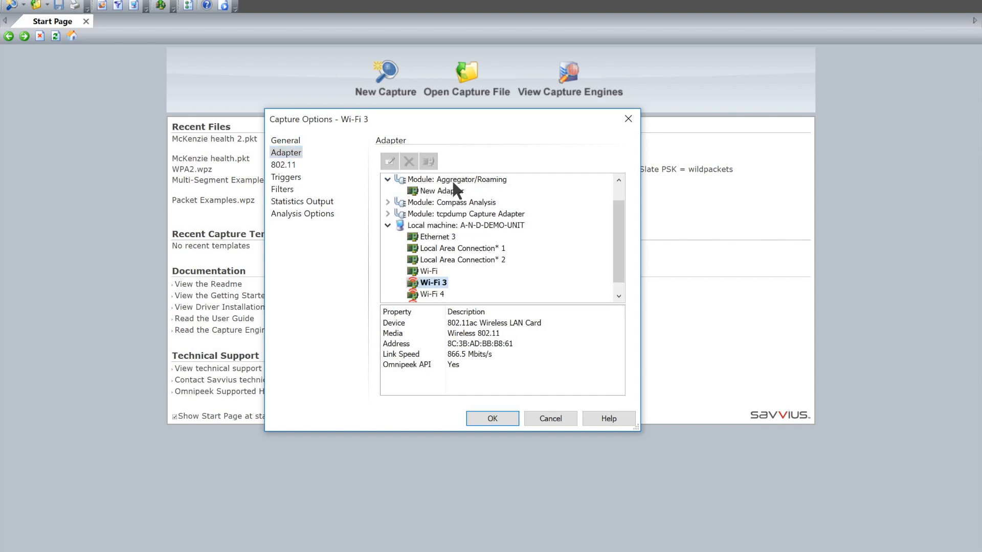
pyautogui.click(435, 191)
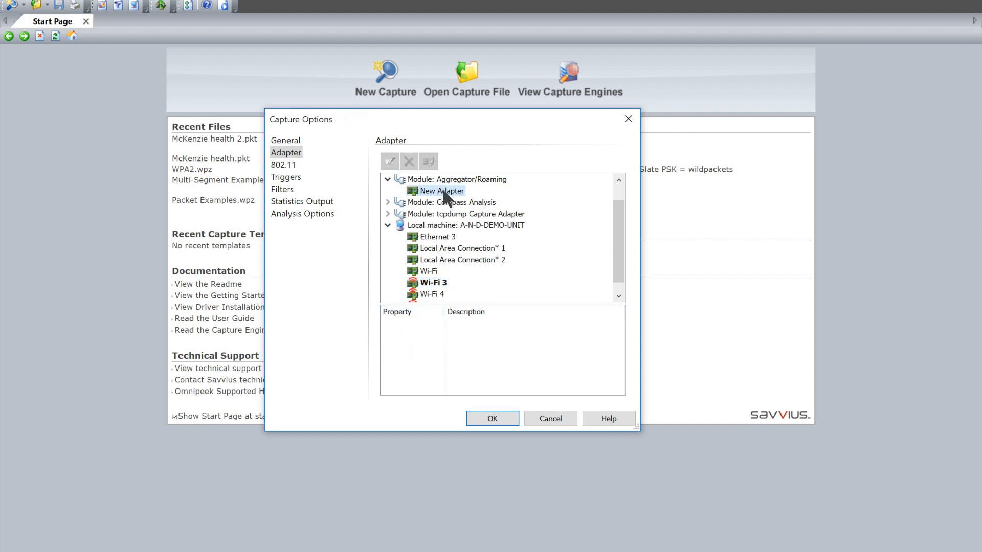
pyautogui.click(490, 416)
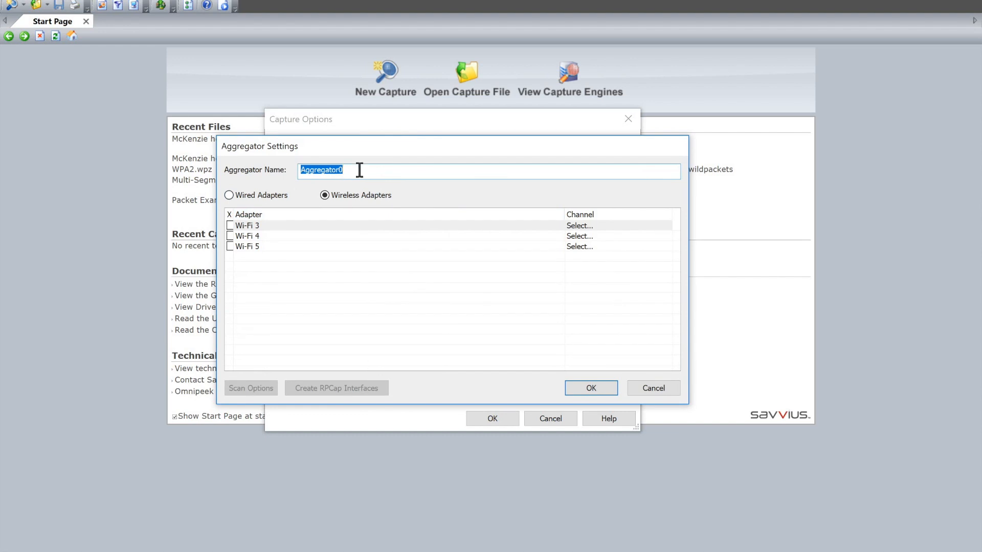
pyautogui.click(230, 226)
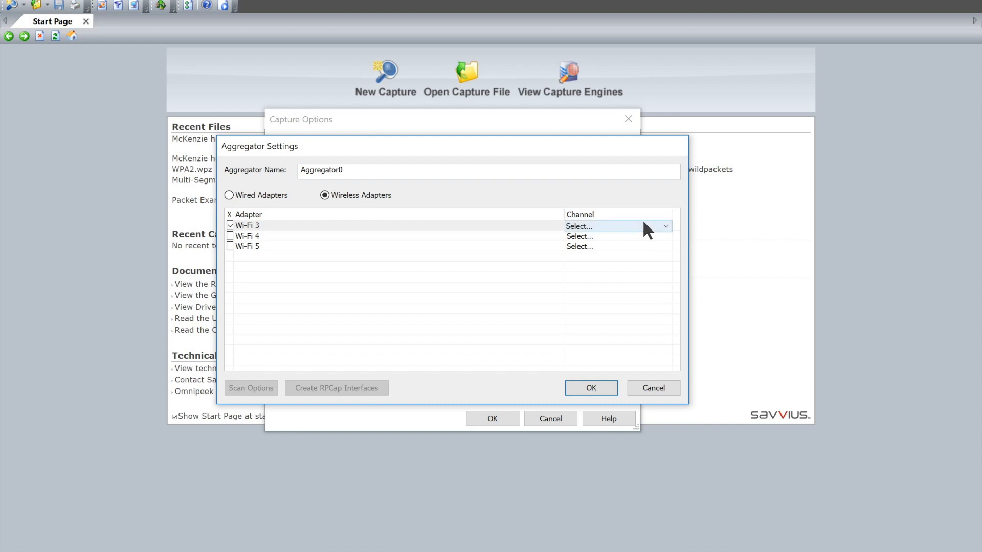
# Set Wi-Fi 3's channel to Scan and view its channel scanning options without changing them.
pyautogui.click(660, 226)
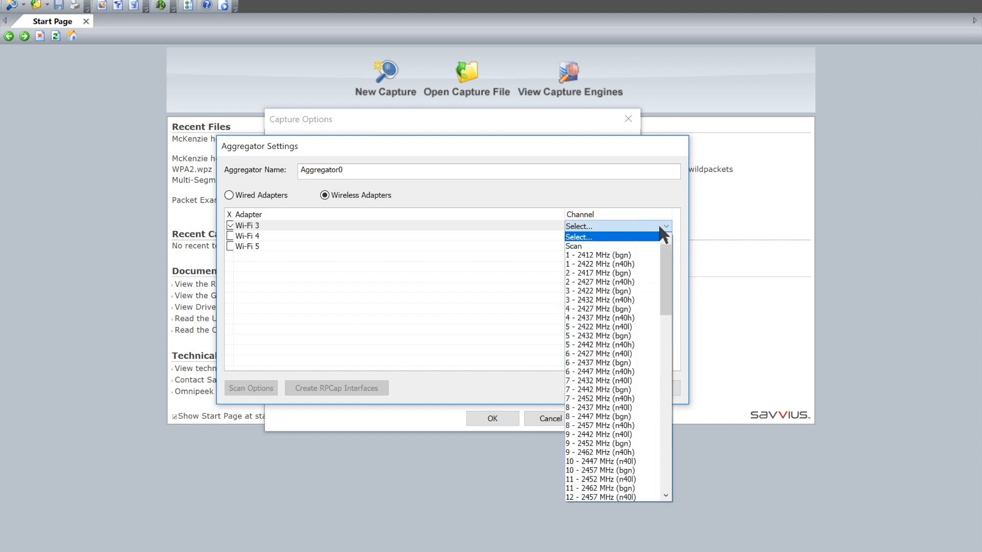
pyautogui.click(585, 247)
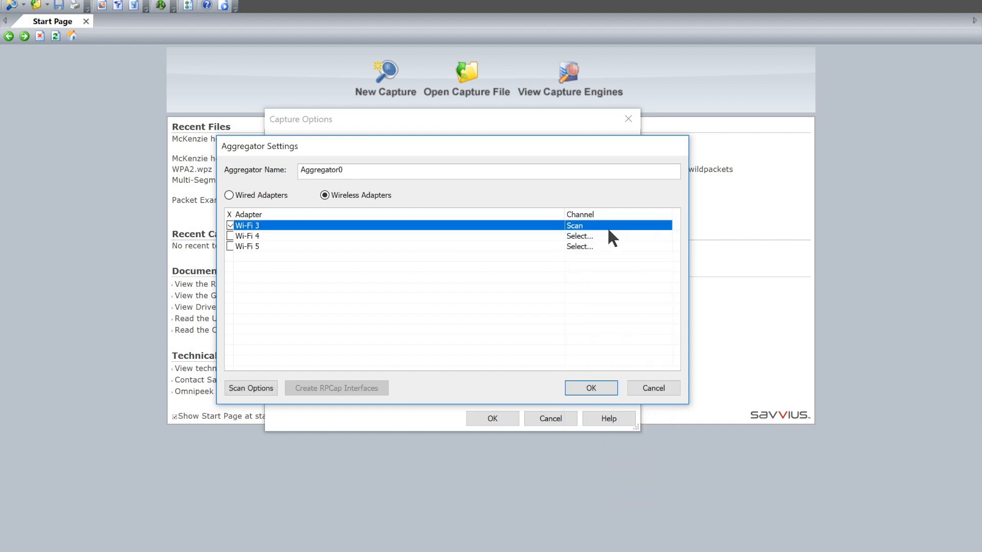
pyautogui.click(251, 388)
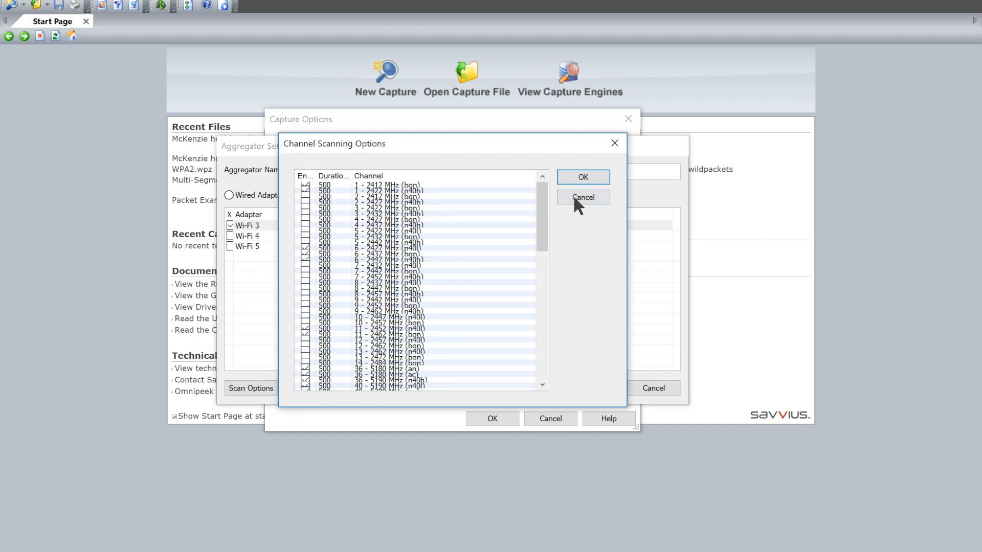
pyautogui.click(605, 198)
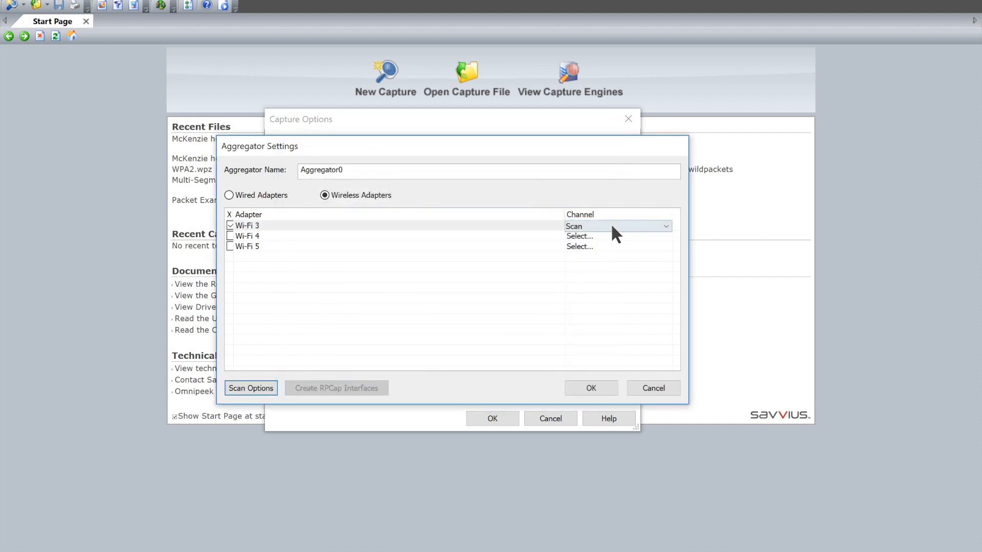
# Set Wi-Fi 3 to channel 1 - 2412 MHz (bgn) and include Wi-Fi 4 on channel 6 - 2427 MHz (n40l).
pyautogui.click(659, 228)
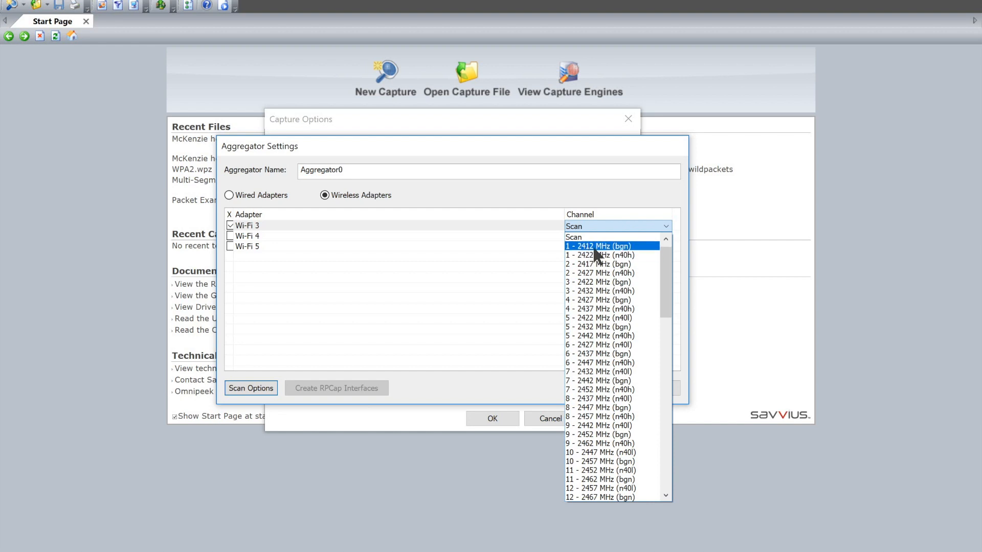
pyautogui.click(596, 246)
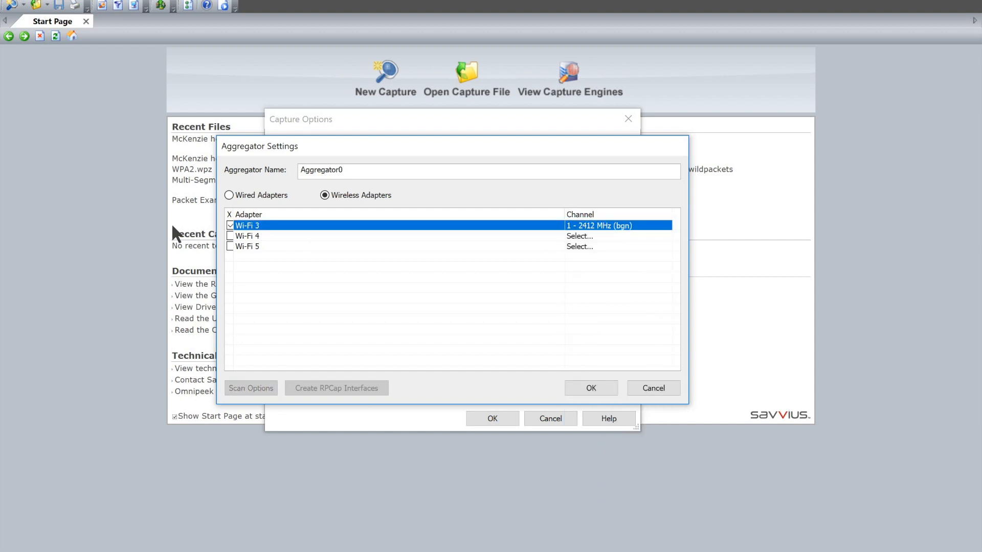
pyautogui.click(230, 235)
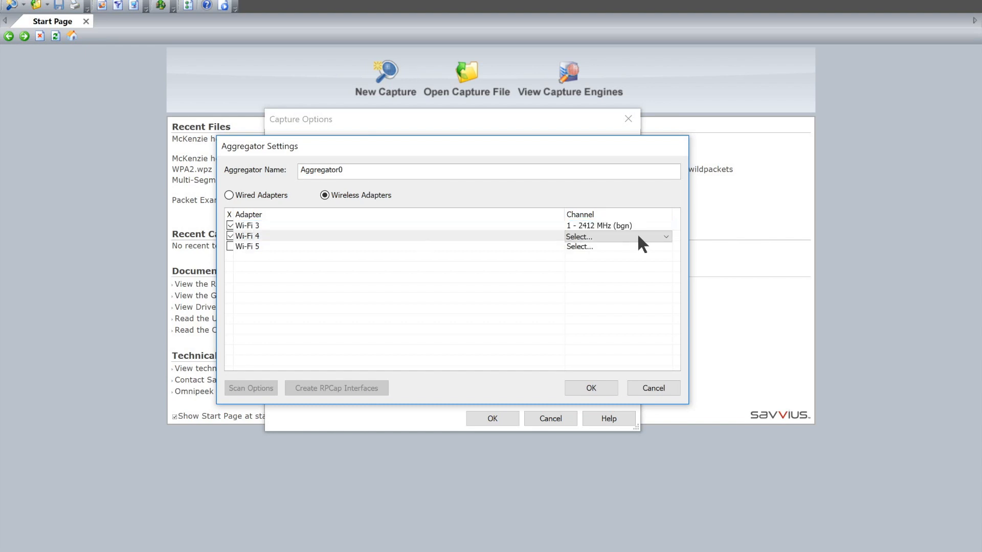
pyautogui.click(665, 236)
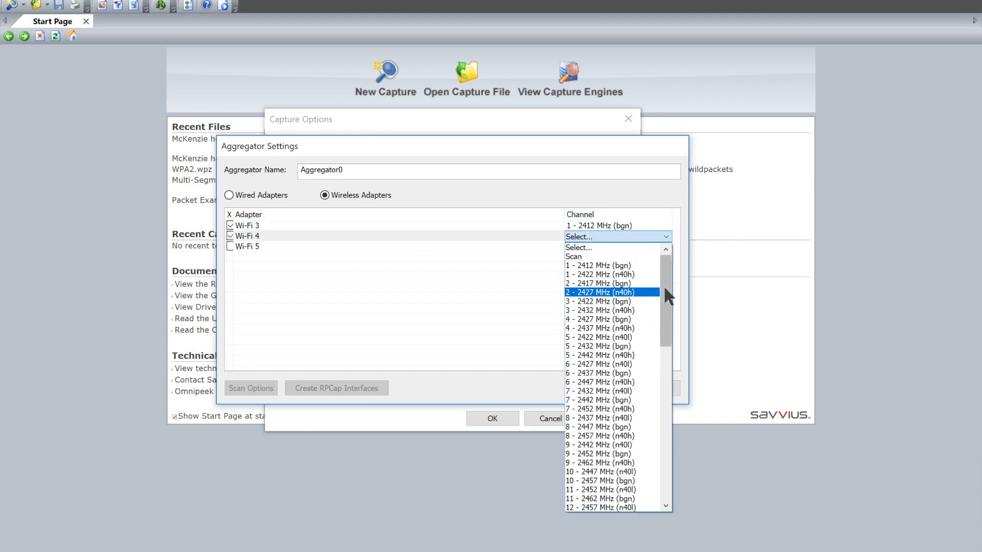
pyautogui.click(599, 364)
# Include Wi-Fi 5 on channel 11 - 2452 MHz (n40l) and apply the aggregator settings.
pyautogui.click(230, 247)
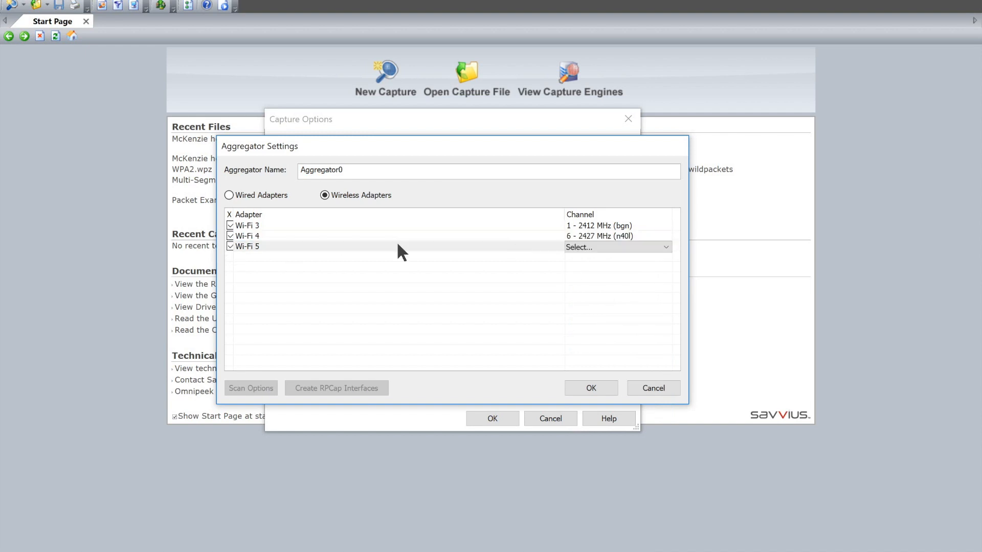
pyautogui.click(634, 248)
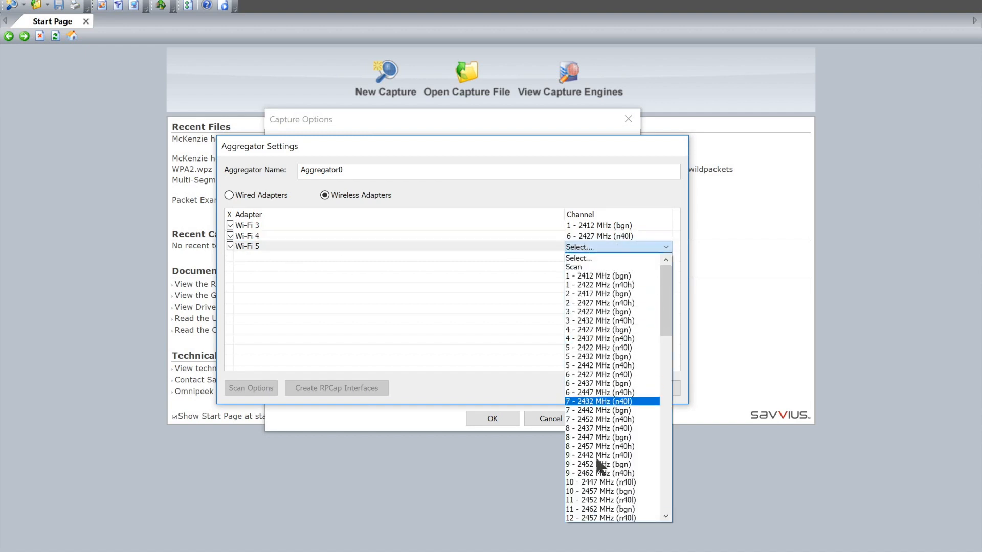
pyautogui.click(598, 501)
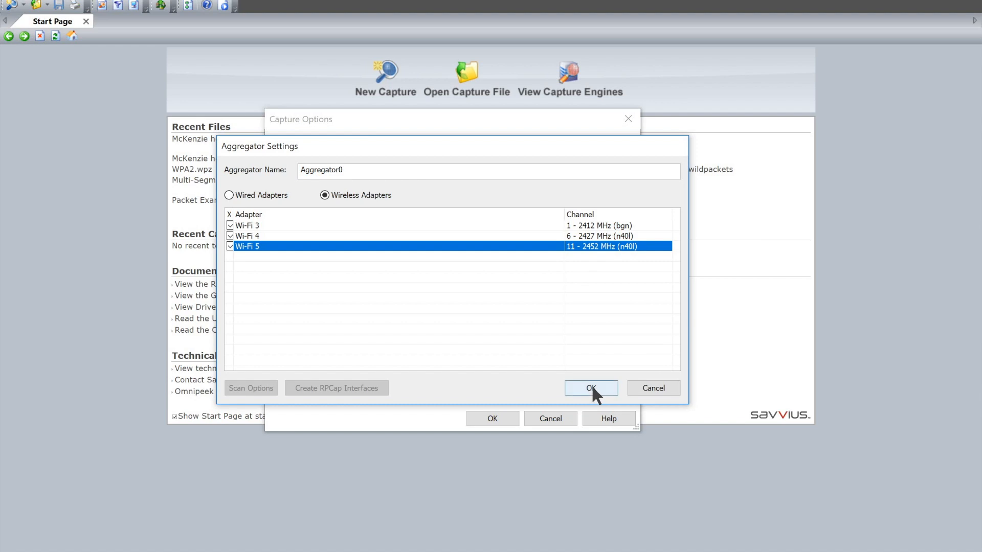
pyautogui.click(591, 388)
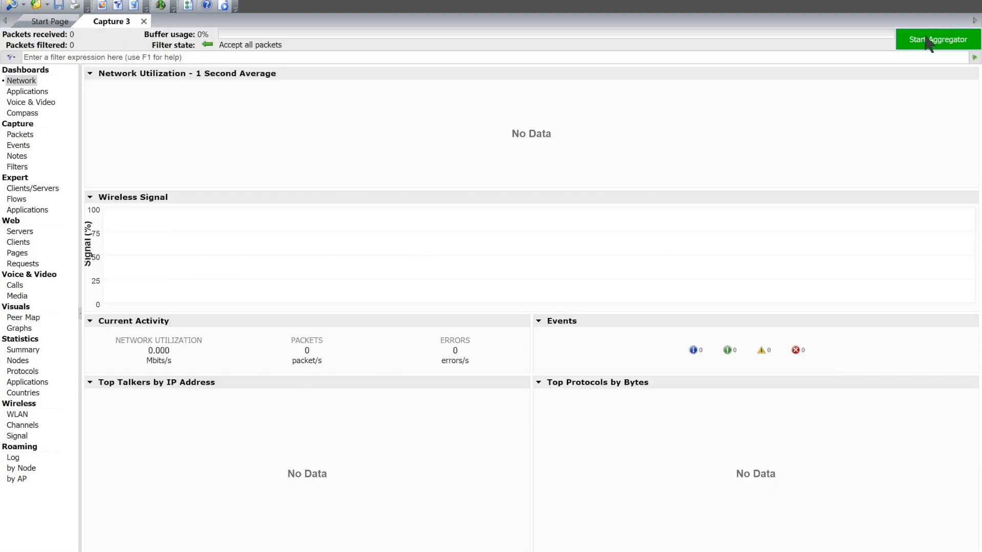
# Start the aggregator capture and view the wireless signal statistics for channel 1b.
pyautogui.click(925, 45)
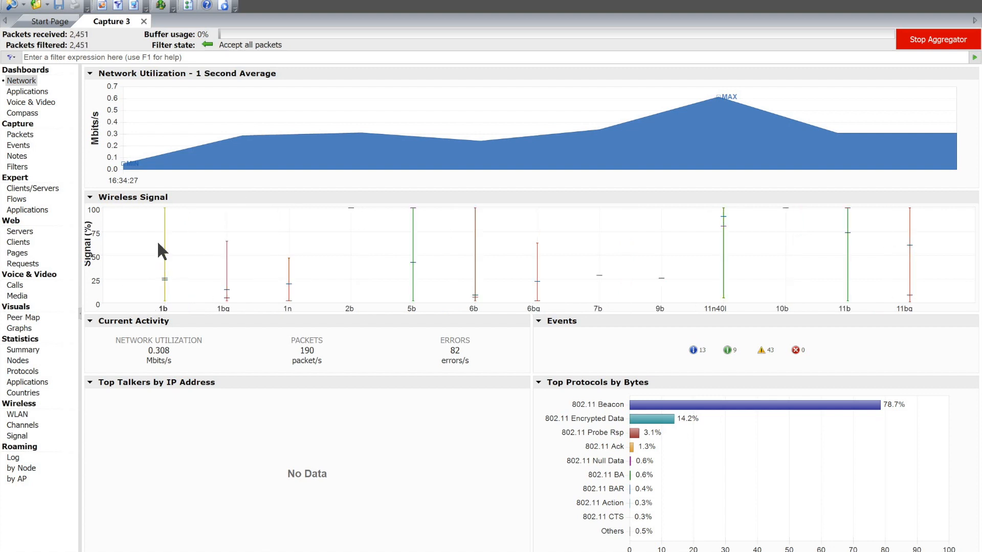
pyautogui.moveTo(159, 244)
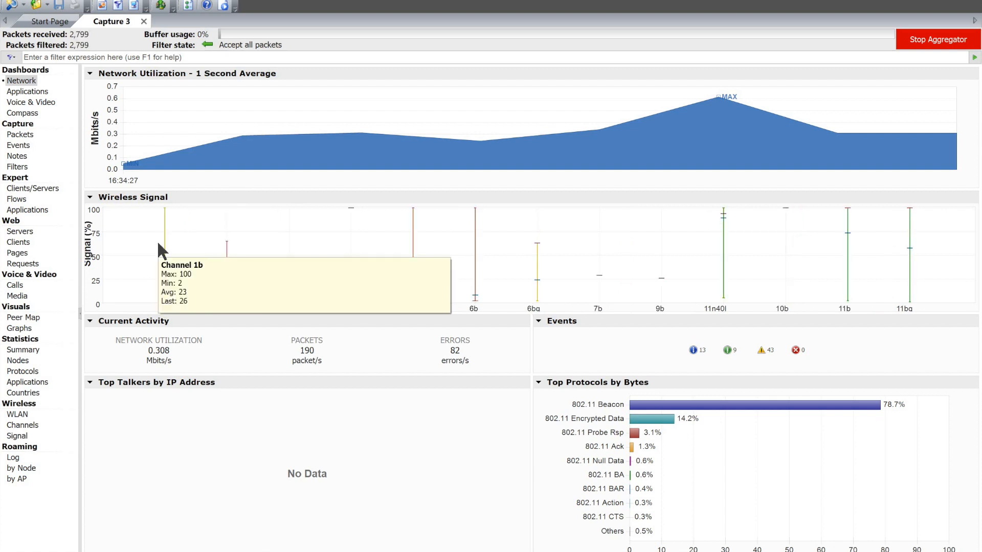